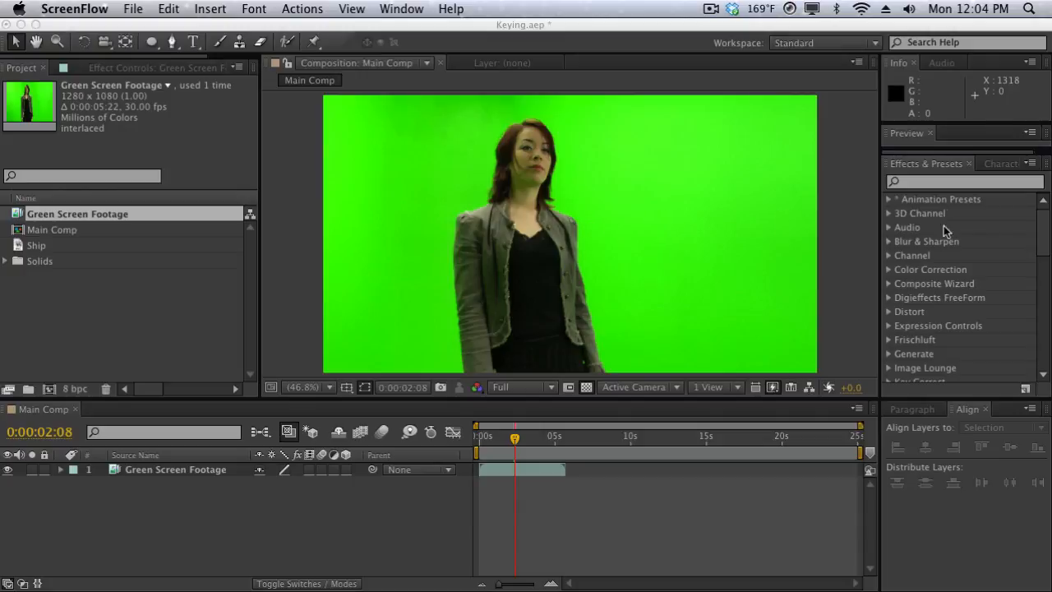
Step: Search the effects for Keylight and apply Keylight (1.2) to the Green Screen Footage layer
{"action": "left_click", "coordinate": [939, 187]}
{"action": "type", "text": "k"}
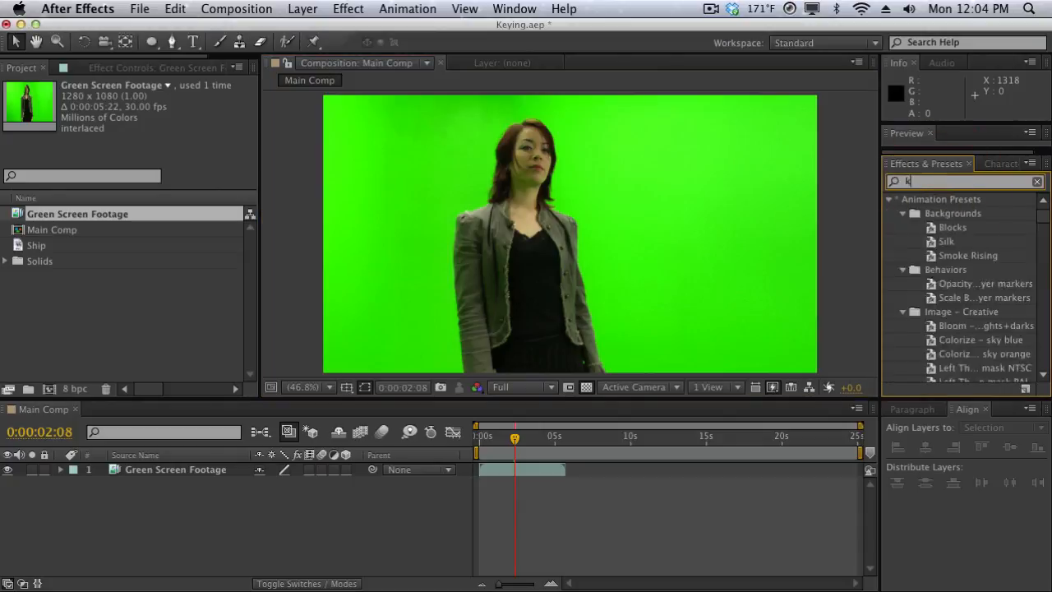
{"action": "type", "text": "eylight"}
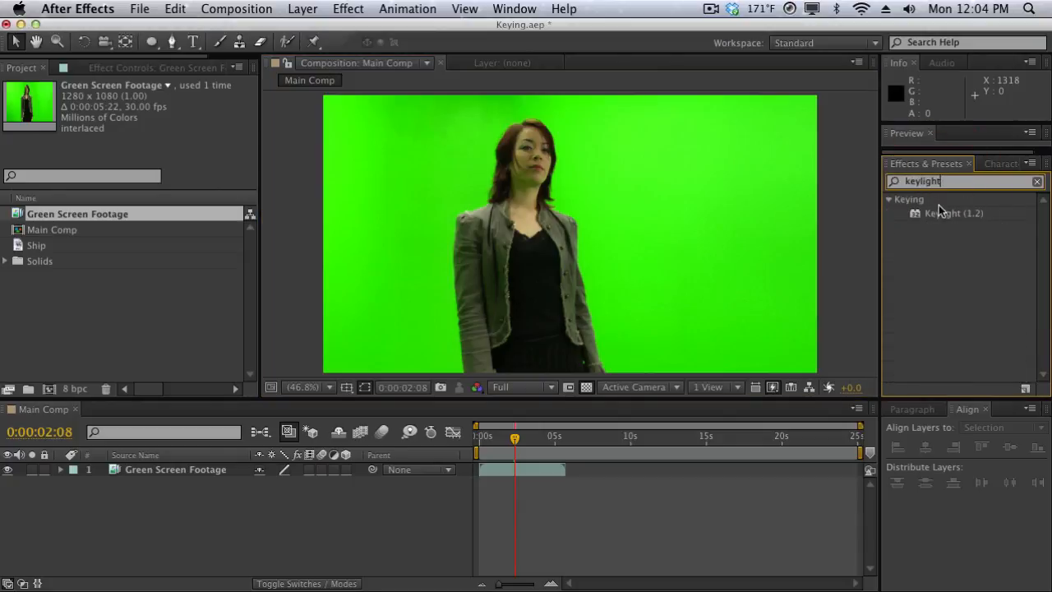
{"action": "left_click_drag", "start_coordinate": [938, 214], "coordinate": [716, 222]}
{"action": "left_click", "coordinate": [207, 474]}
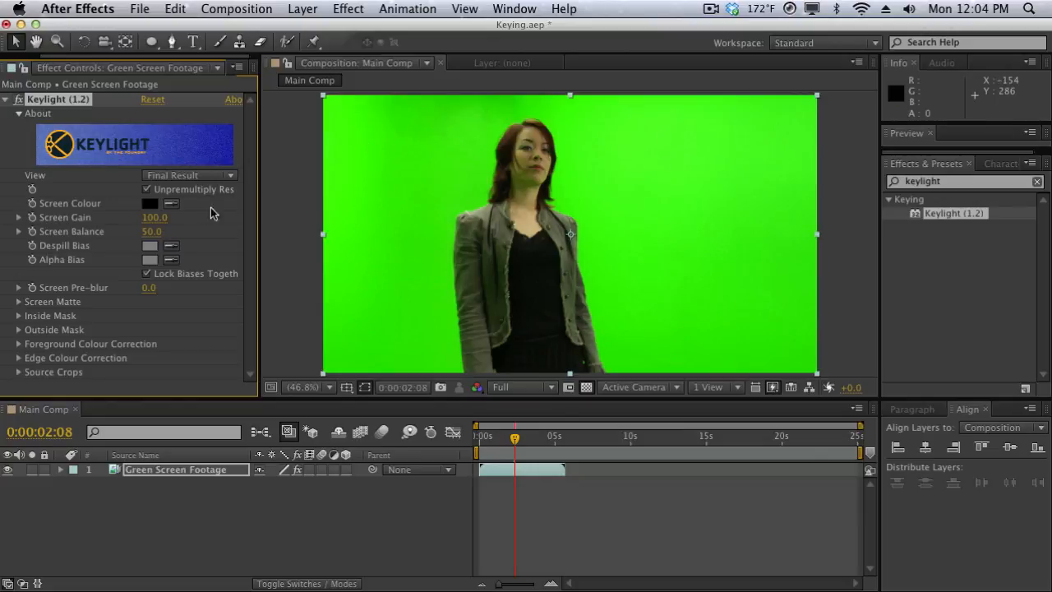
Step: Sample the green backdrop as Keylight's Screen Colour and preview the key against a black background
{"action": "left_click", "coordinate": [171, 204]}
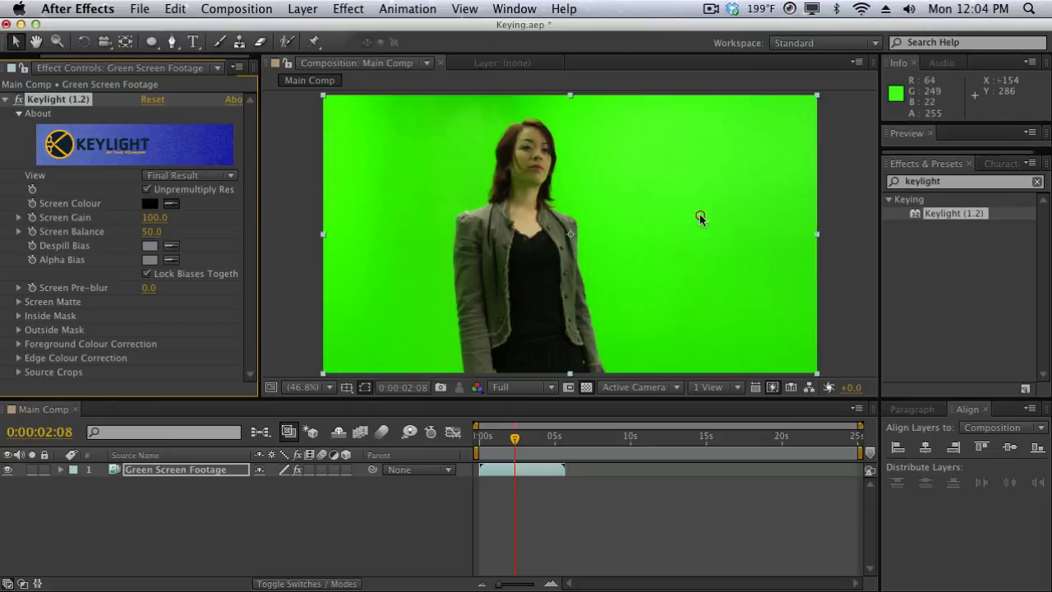
{"action": "left_click", "coordinate": [701, 214]}
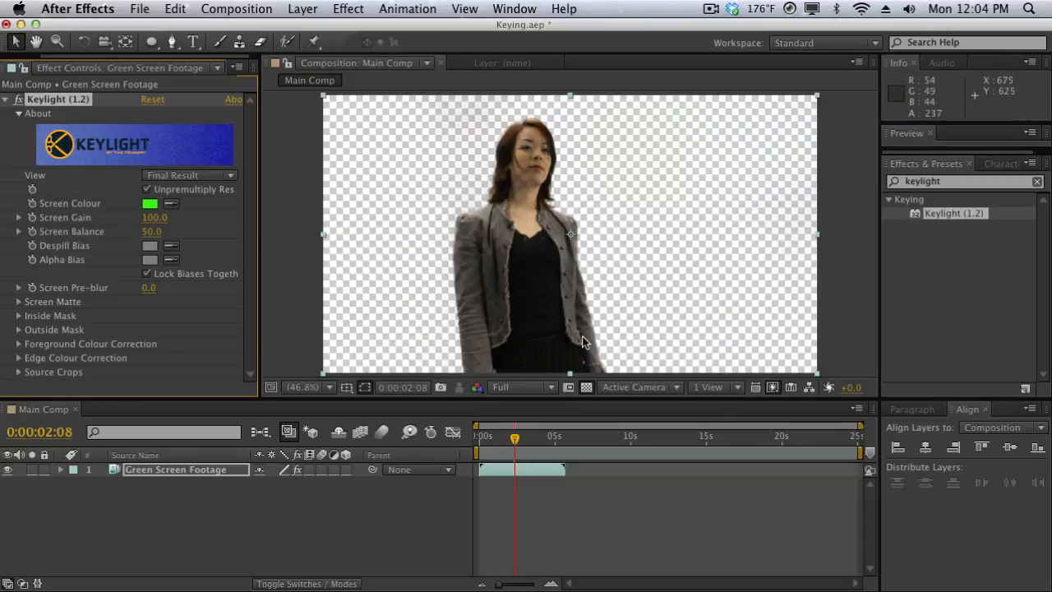
{"action": "left_click", "coordinate": [583, 385]}
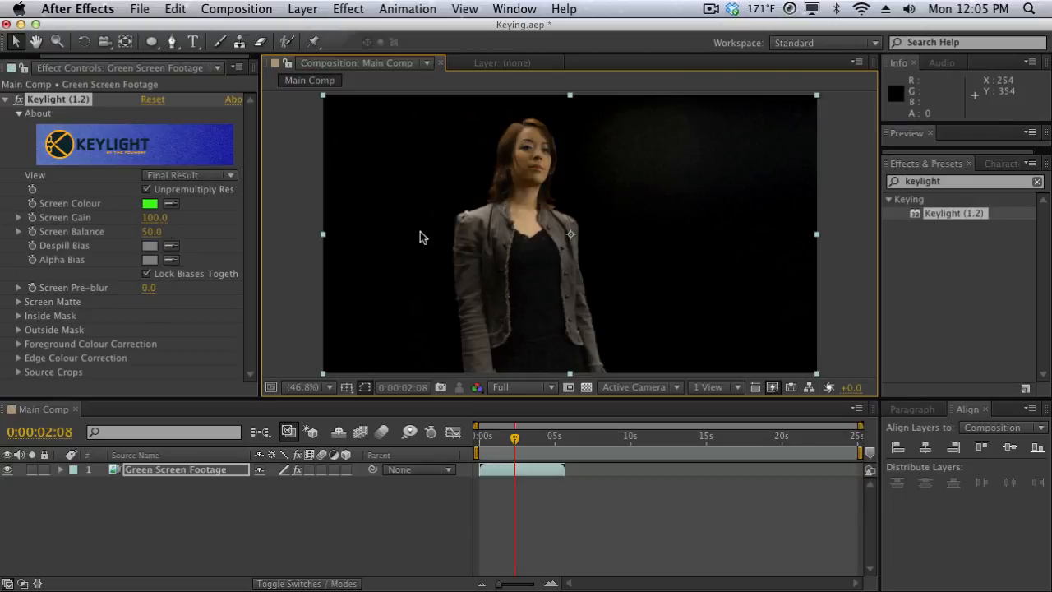
Step: Set Keylight's Screen Gain to 107 and Screen Balance to 46
{"action": "left_click", "coordinate": [156, 217]}
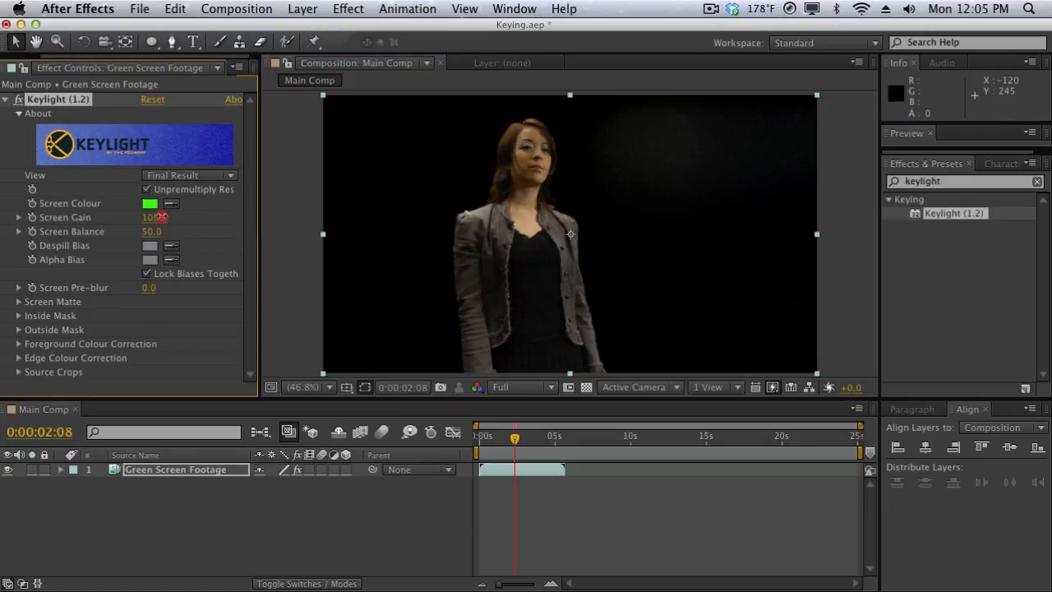
{"action": "left_click_drag", "start_coordinate": [162, 216], "coordinate": [164, 217]}
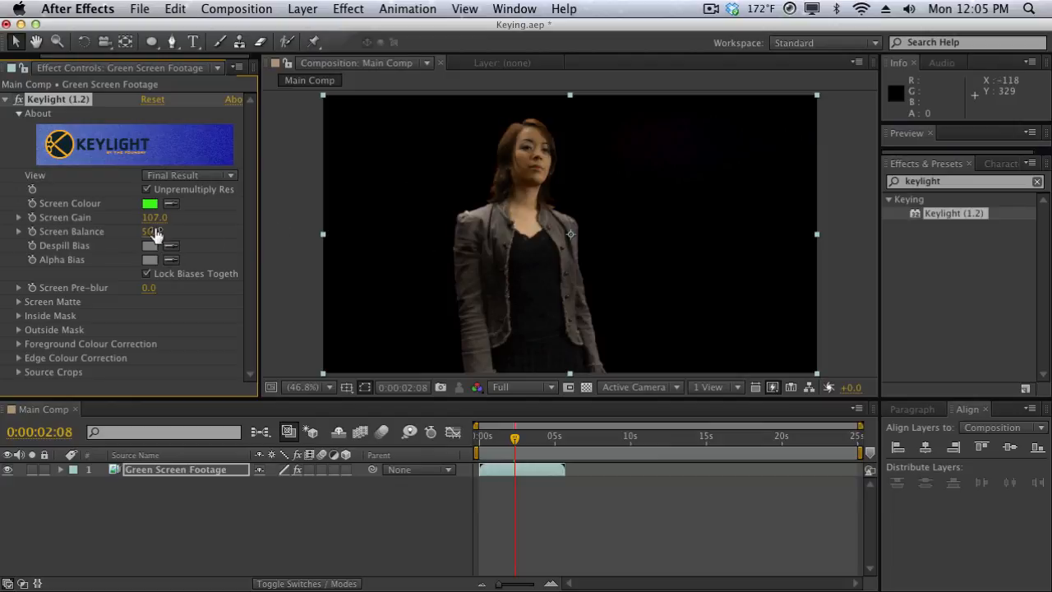
{"action": "left_click_drag", "start_coordinate": [151, 235], "coordinate": [149, 240]}
{"action": "left_click", "coordinate": [305, 239]}
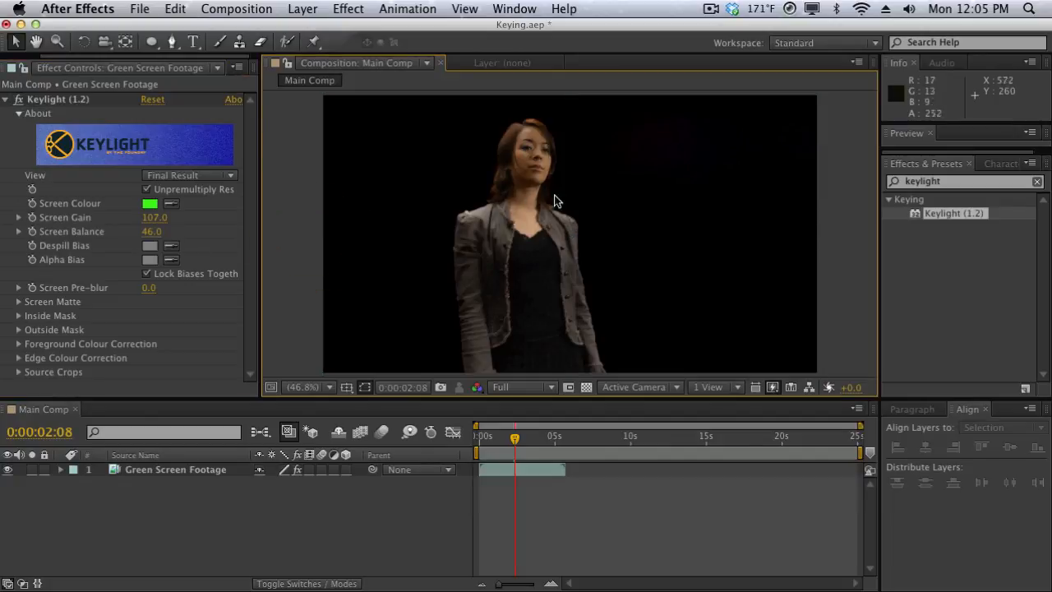
Step: Show the transparency grid and toggle the Keylight effect off and on to compare with the original
{"action": "left_click", "coordinate": [586, 387]}
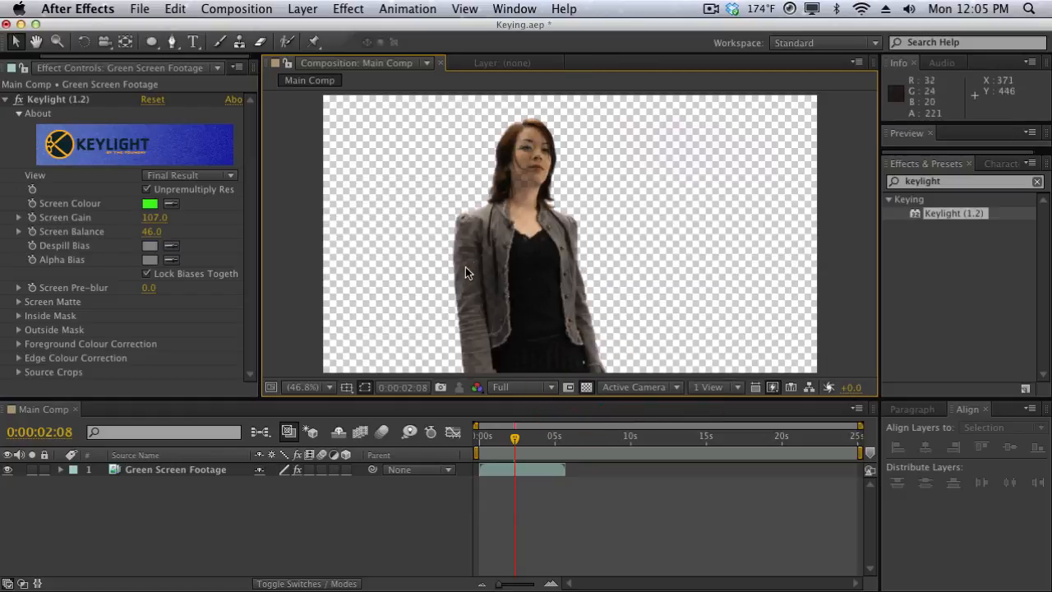
{"action": "left_click", "coordinate": [19, 100]}
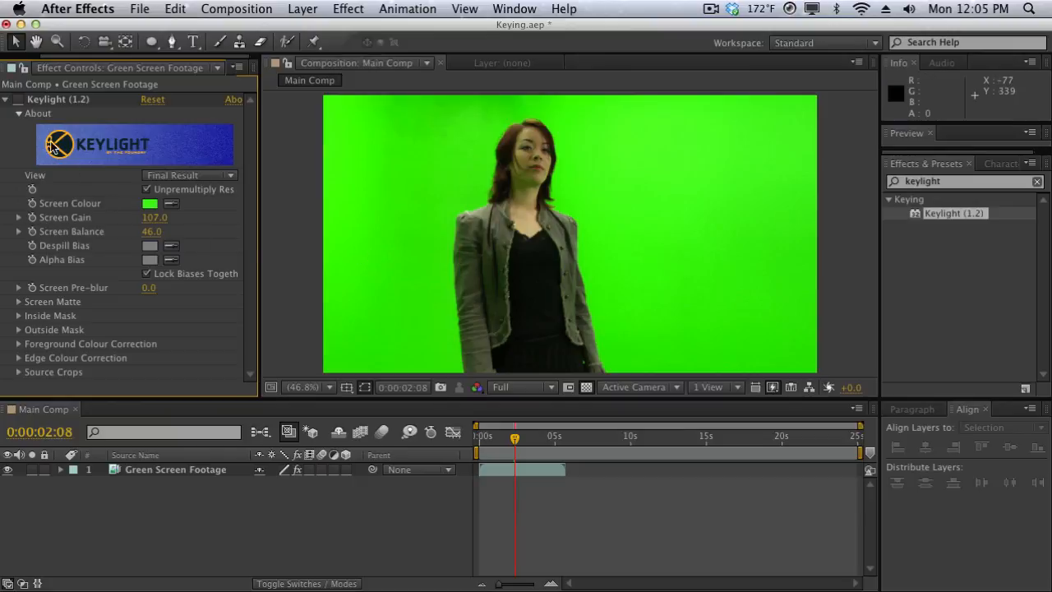
{"action": "left_click", "coordinate": [18, 100]}
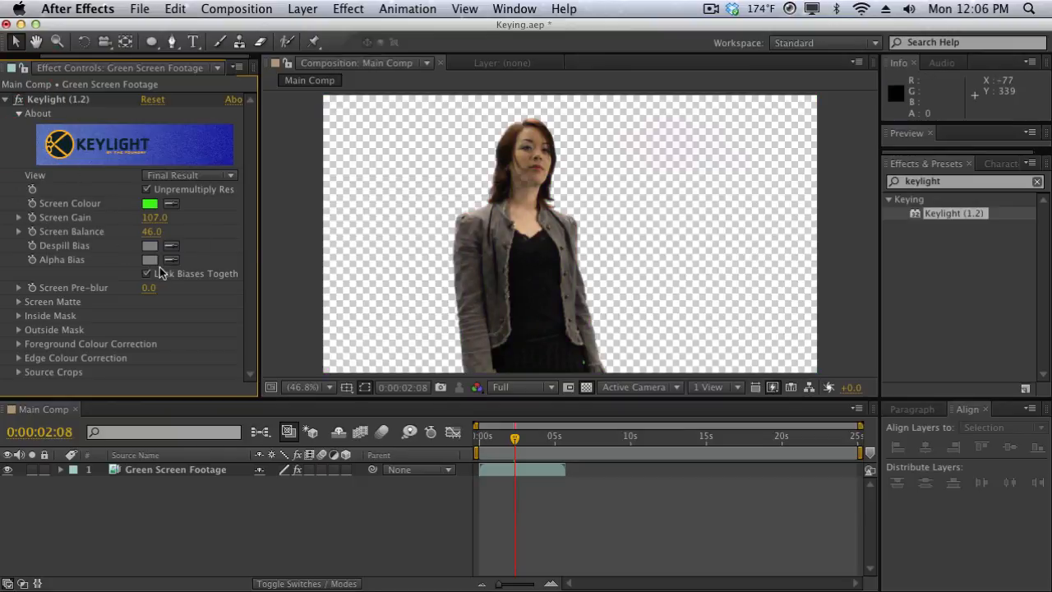
Step: Place the Ship image in the comp below the footage layer and scale it to 35%
{"action": "left_click", "coordinate": [16, 67]}
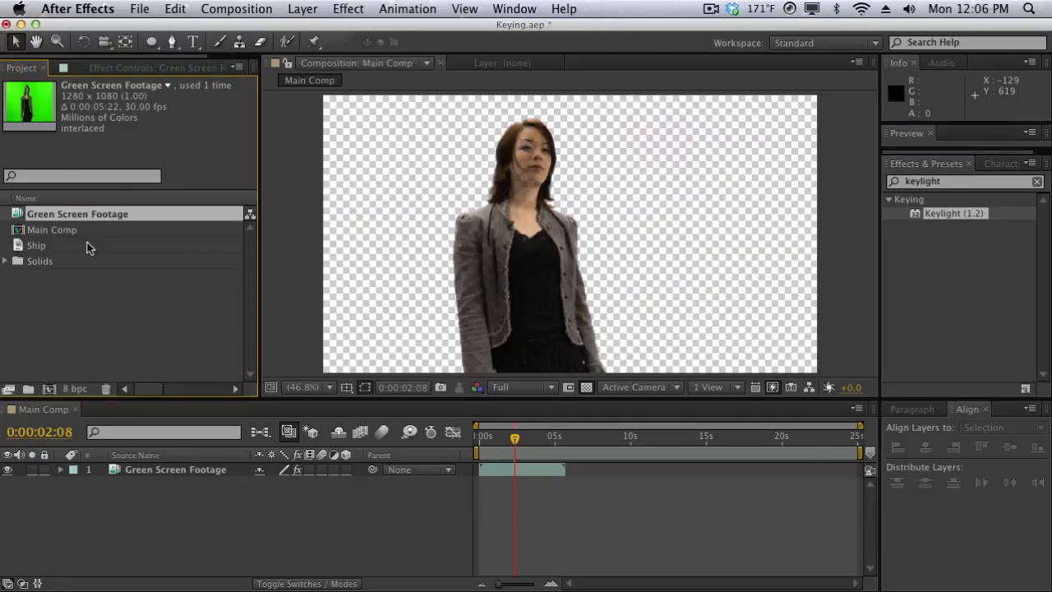
{"action": "left_click_drag", "start_coordinate": [72, 247], "coordinate": [156, 480]}
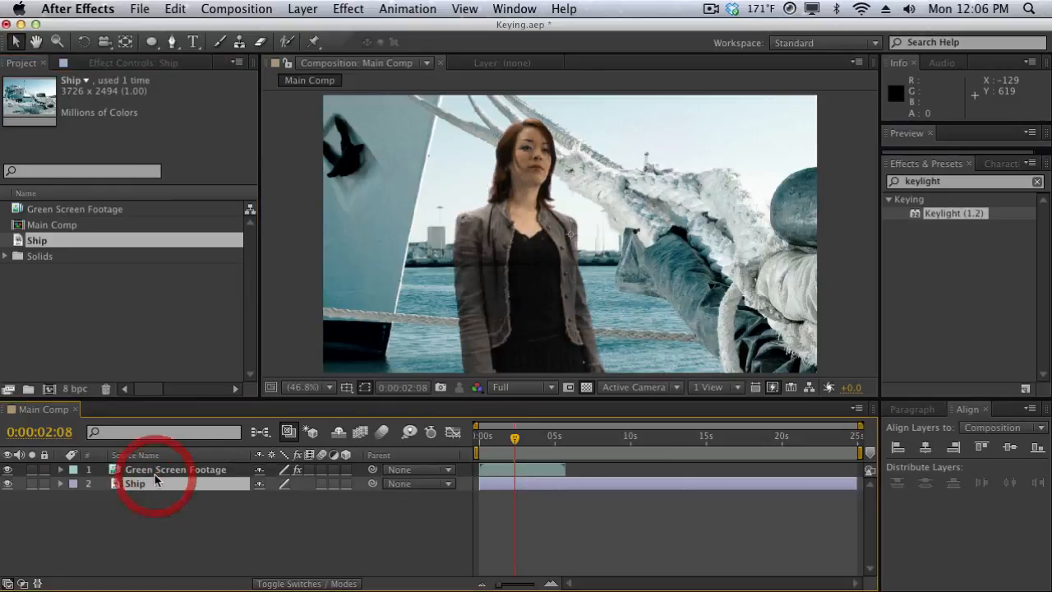
{"action": "key", "text": "s"}
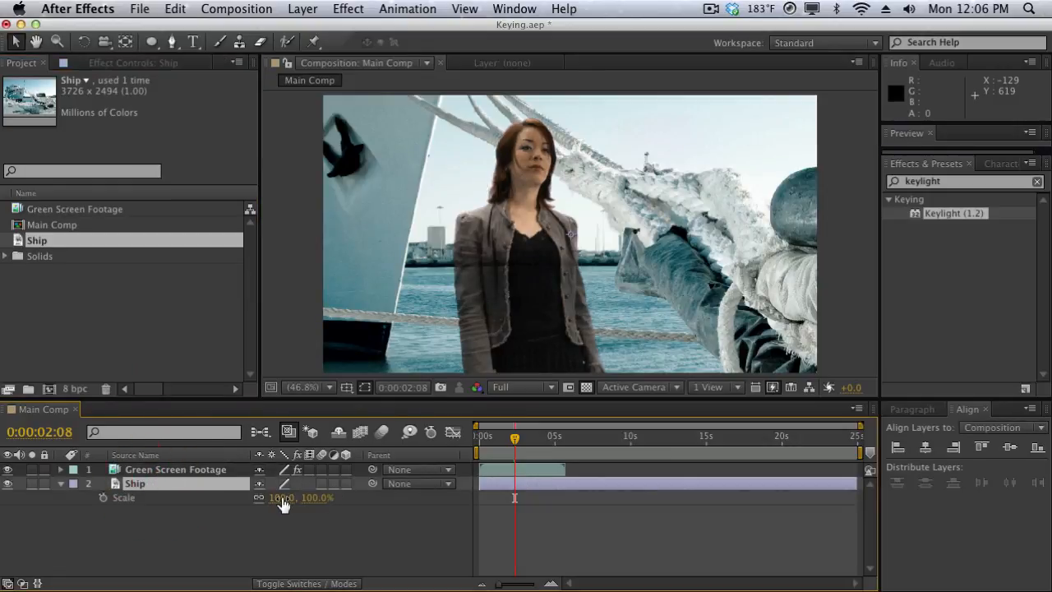
{"action": "left_click_drag", "start_coordinate": [282, 504], "coordinate": [225, 498]}
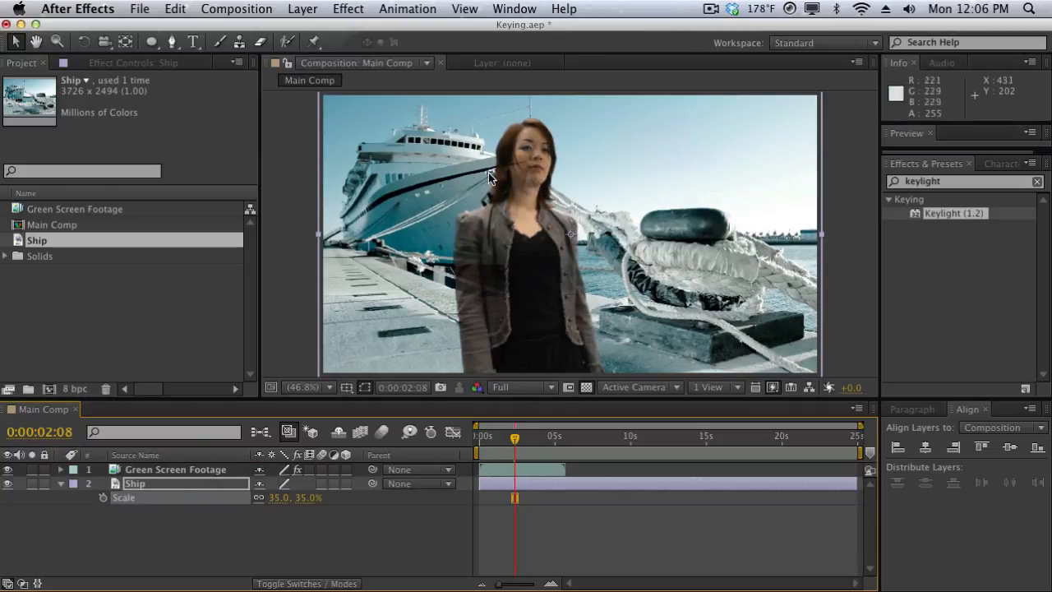
Step: Expand Keylight's Screen Matte and set Clip Black to 21, Clip White to 69 and Clip Rollback to 0.1
{"action": "left_click", "coordinate": [201, 473]}
{"action": "left_click", "coordinate": [122, 65]}
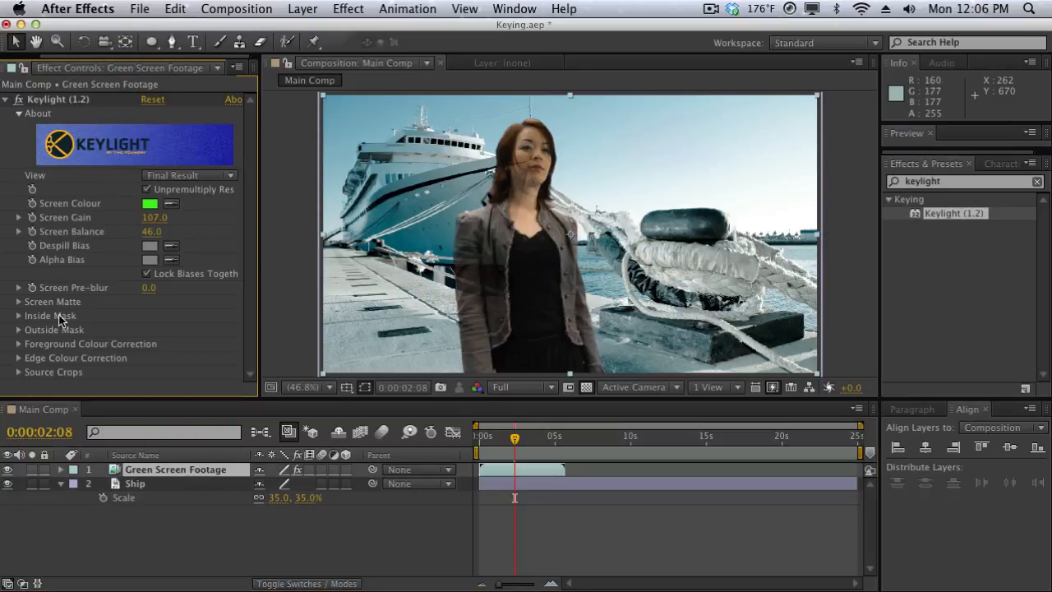
{"action": "left_click", "coordinate": [19, 302]}
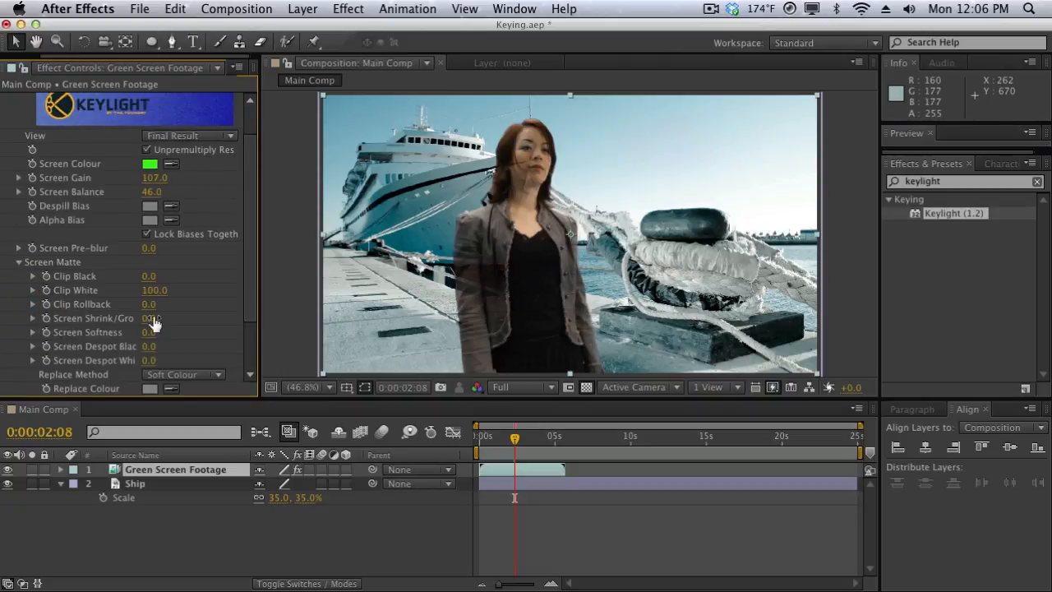
{"action": "scroll", "coordinate": [157, 273], "scroll_direction": "down", "scroll_amount": 3}
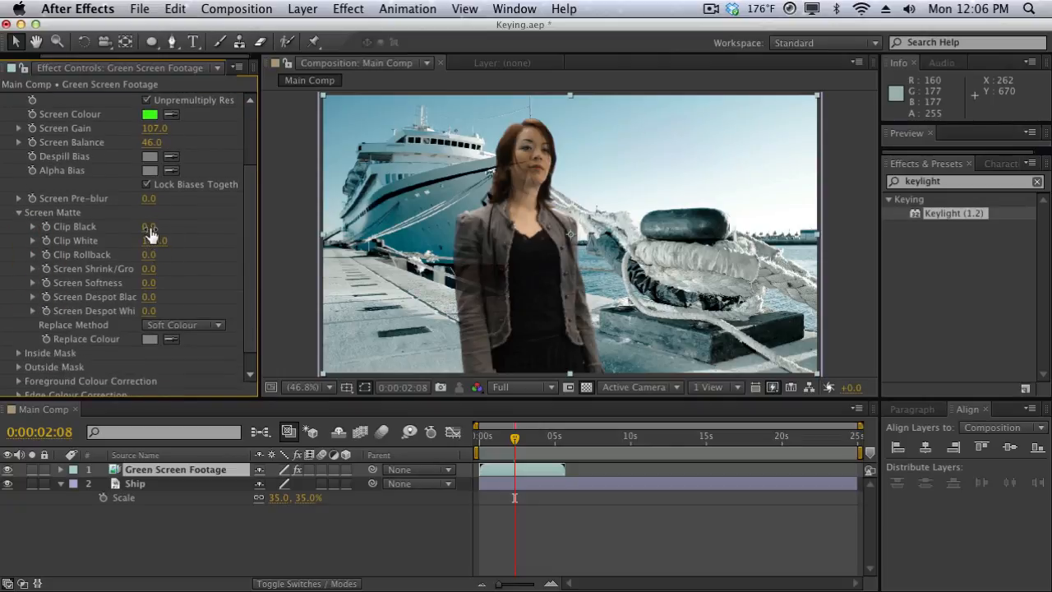
{"action": "left_click_drag", "start_coordinate": [149, 233], "coordinate": [163, 225]}
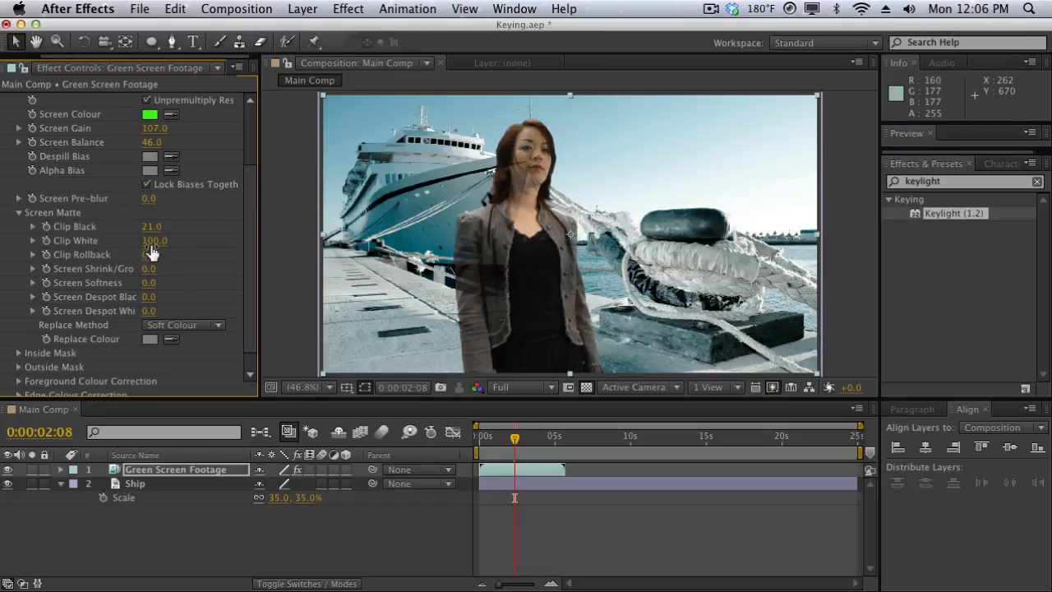
{"action": "left_click_drag", "start_coordinate": [152, 242], "coordinate": [127, 240]}
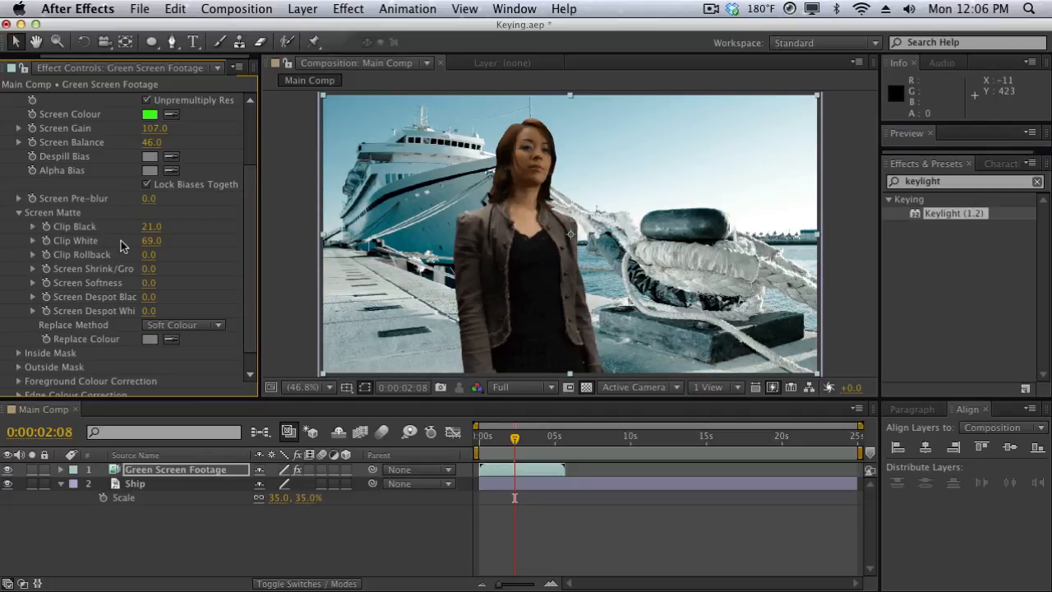
{"action": "mouse_move", "coordinate": [146, 256]}
{"action": "left_mouse_down"}
{"action": "mouse_move", "coordinate": [278, 257]}
{"action": "mouse_move", "coordinate": [151, 255]}
{"action": "left_mouse_up"}
Step: Set the Screen Matte's Screen Softness to 1
{"action": "left_click", "coordinate": [149, 283]}
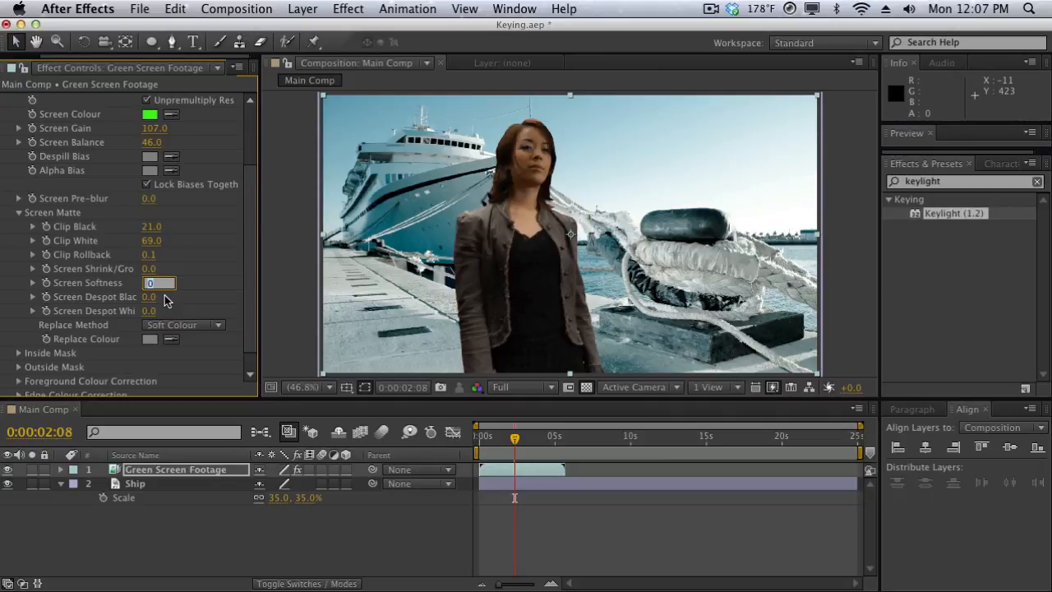
{"action": "type", "text": "1"}
{"action": "key", "text": "Return"}
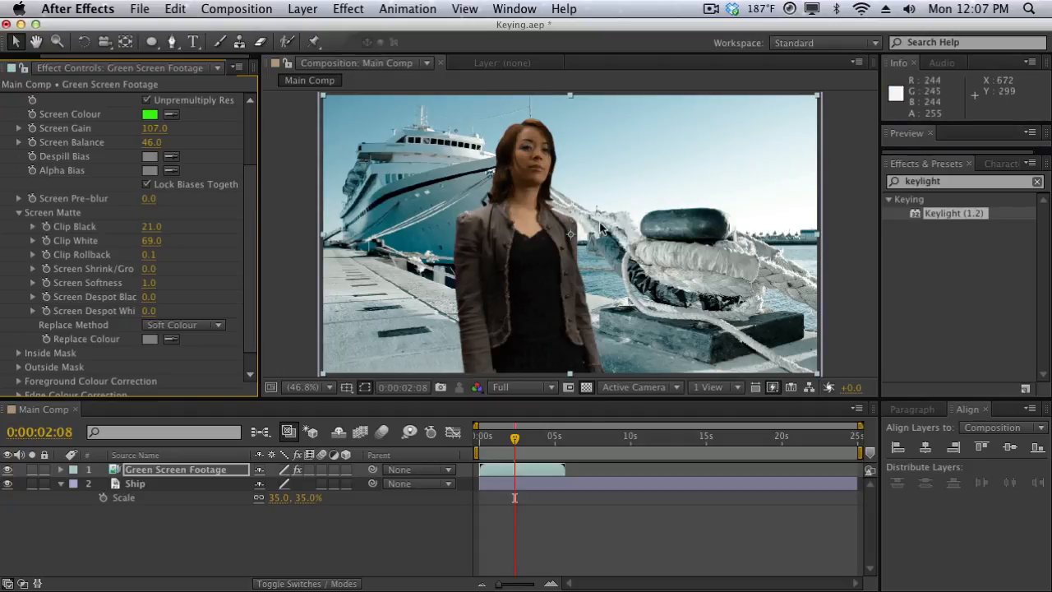
Step: Hide the Ship background layer to inspect the keyed footage over transparency
{"action": "scroll", "coordinate": [99, 325], "scroll_direction": "down", "scroll_amount": 1}
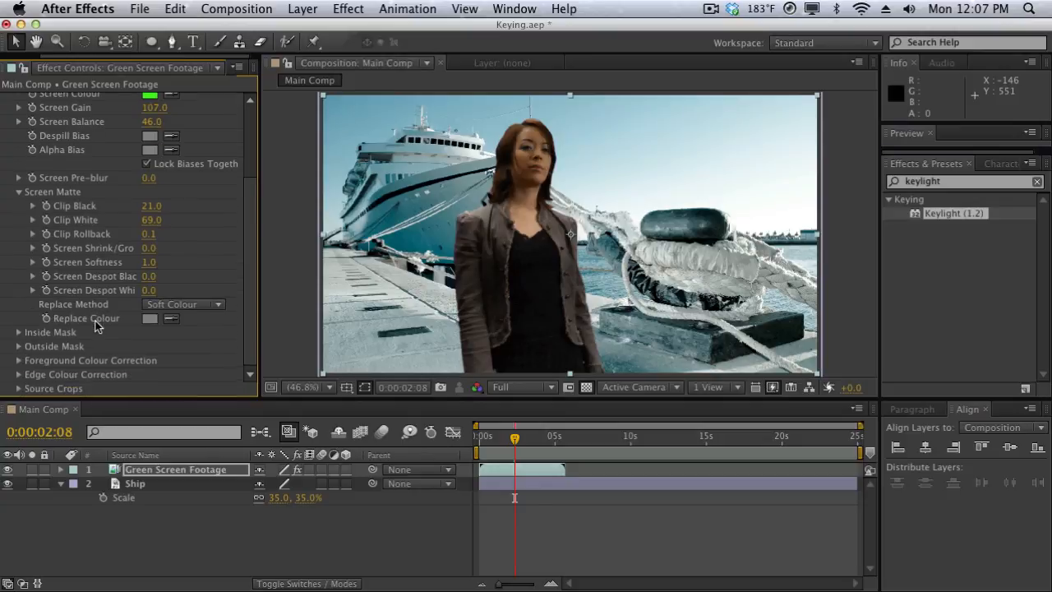
{"action": "scroll", "coordinate": [132, 319], "scroll_direction": "up", "scroll_amount": 2}
{"action": "scroll", "coordinate": [162, 314], "scroll_direction": "down", "scroll_amount": 1}
{"action": "scroll", "coordinate": [117, 344], "scroll_direction": "up", "scroll_amount": 3}
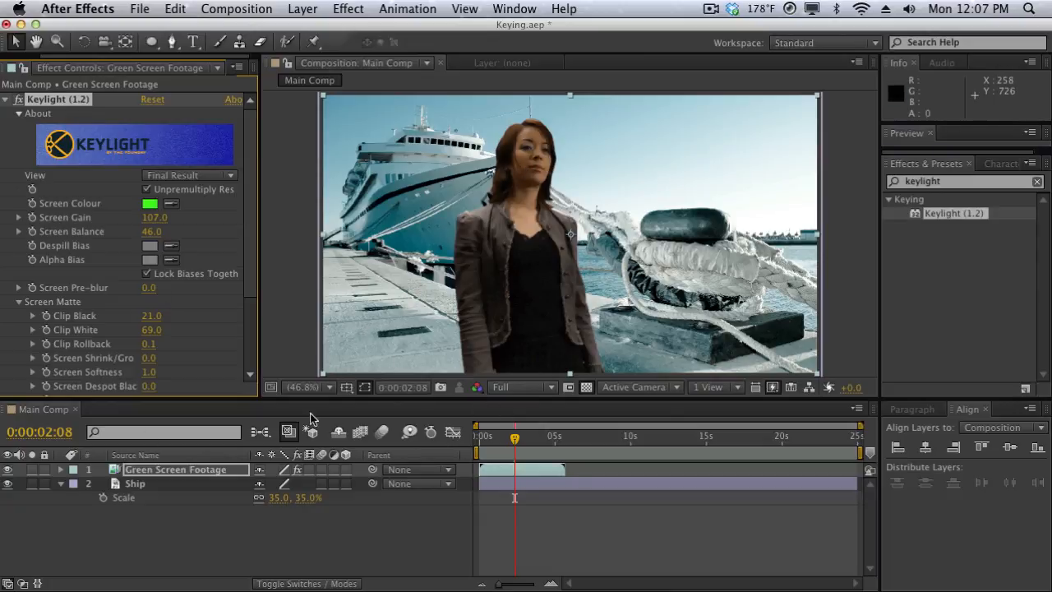
{"action": "left_click", "coordinate": [8, 483]}
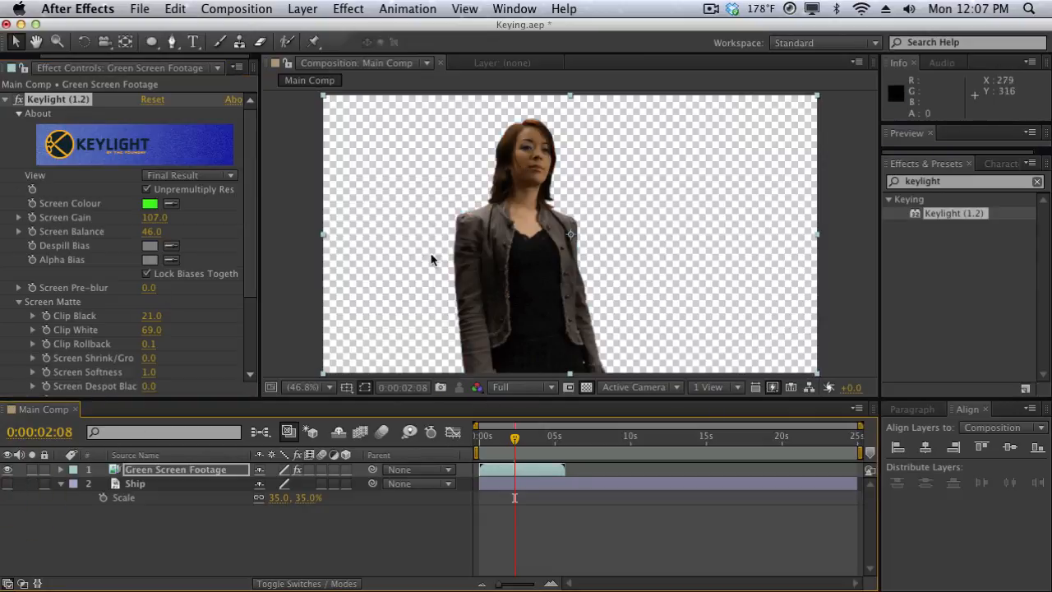